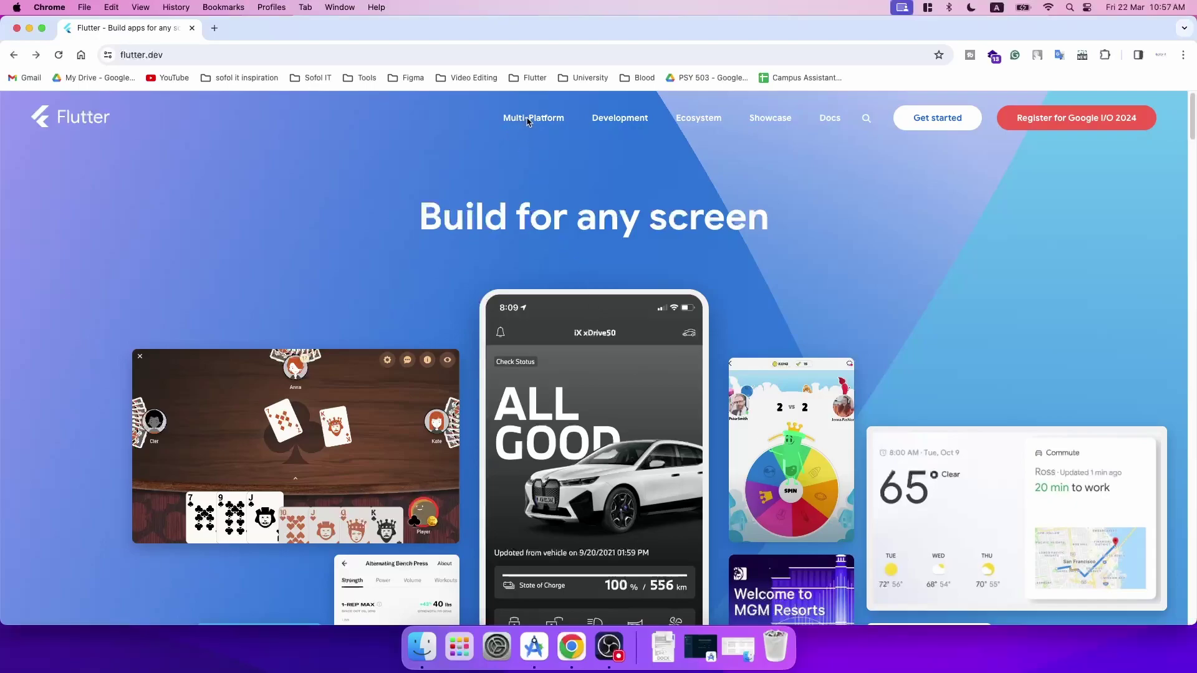
Switch to Android Studio and reposition its welcome window higher on the desktop
{"action": "mouse_move", "coordinate": [531, 121]}
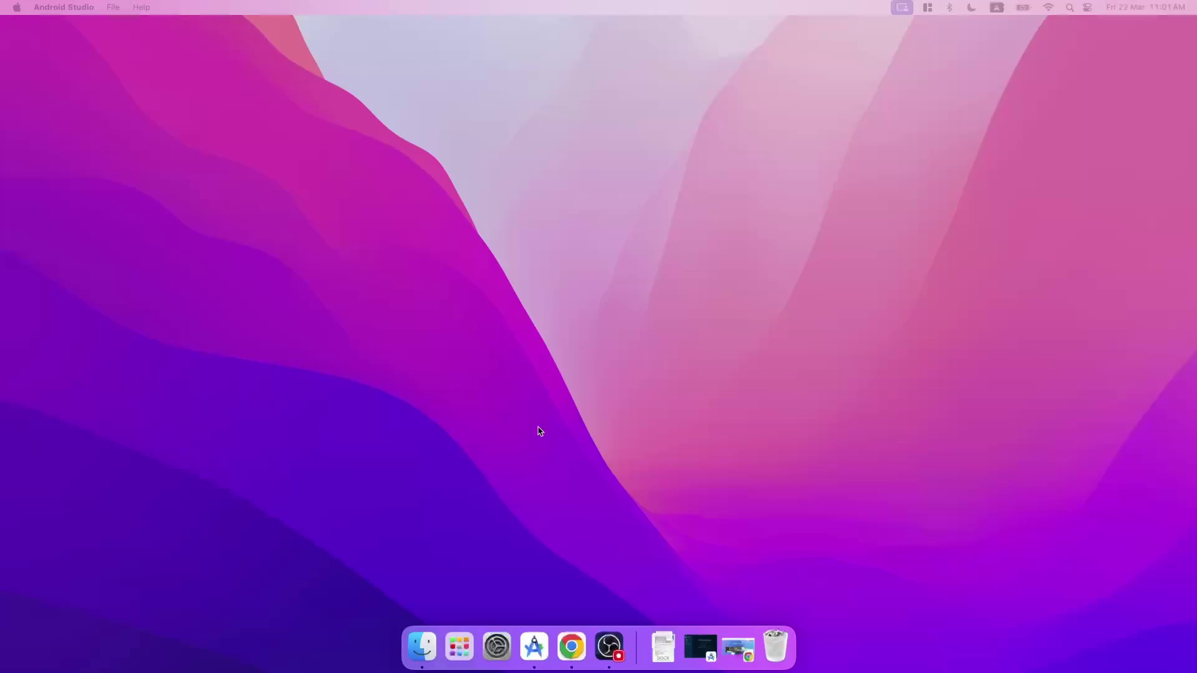
{"action": "left_click", "coordinate": [534, 647]}
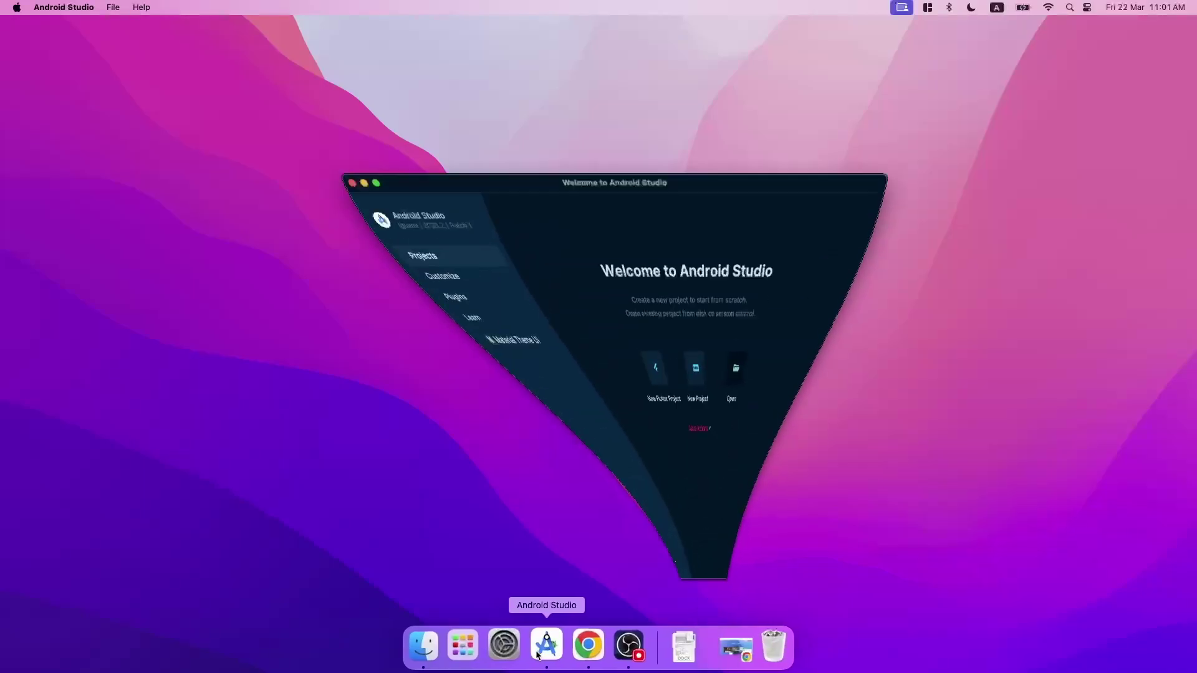
{"action": "left_click_drag", "start_coordinate": [578, 125], "coordinate": [570, 107]}
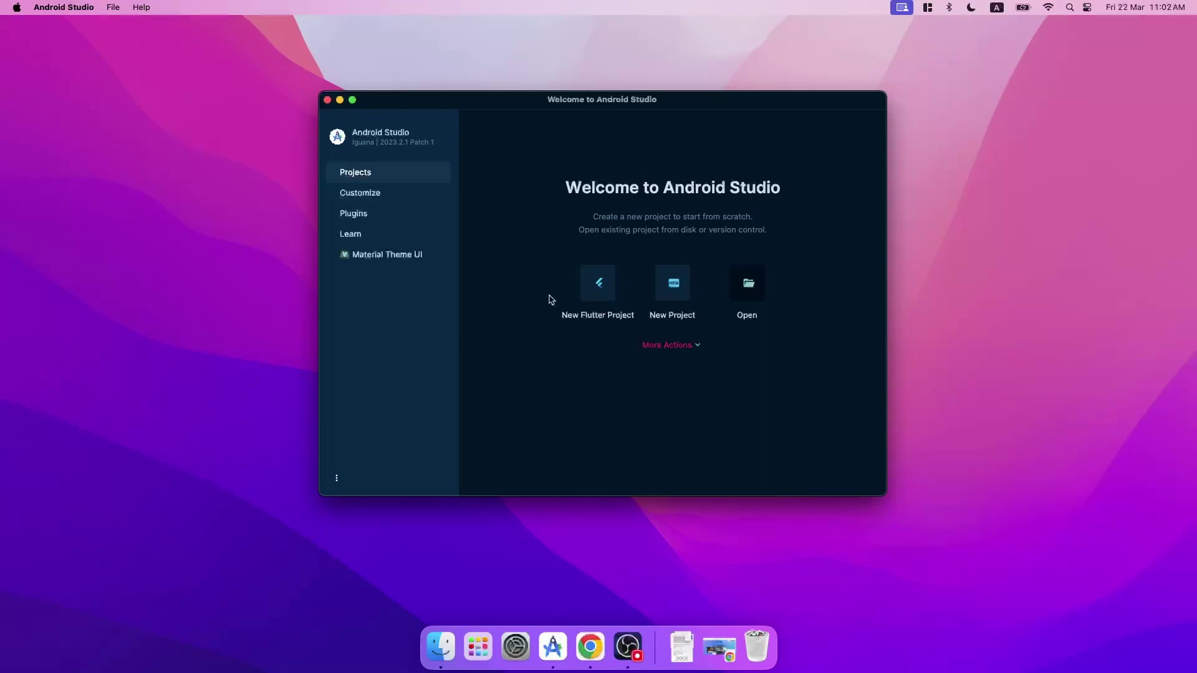
Search the installed plugins for flutter and check the Dart plugin's details before returning to the projects page
{"action": "left_click", "coordinate": [352, 218]}
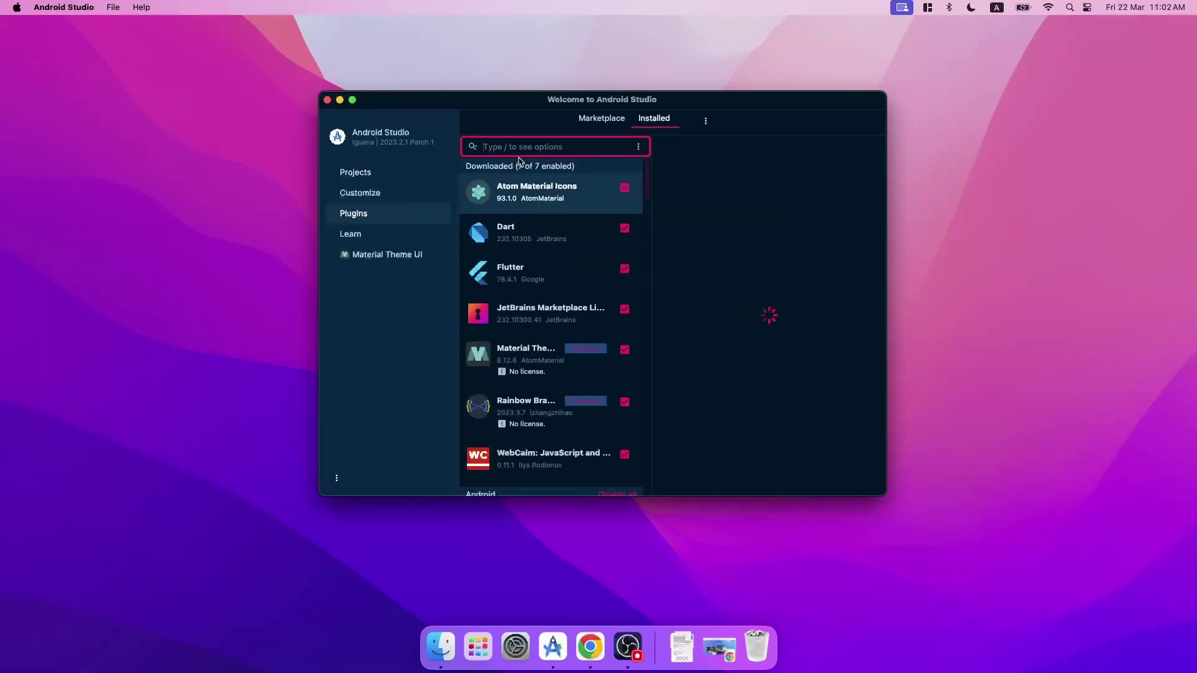
{"action": "type", "text": "flutter"}
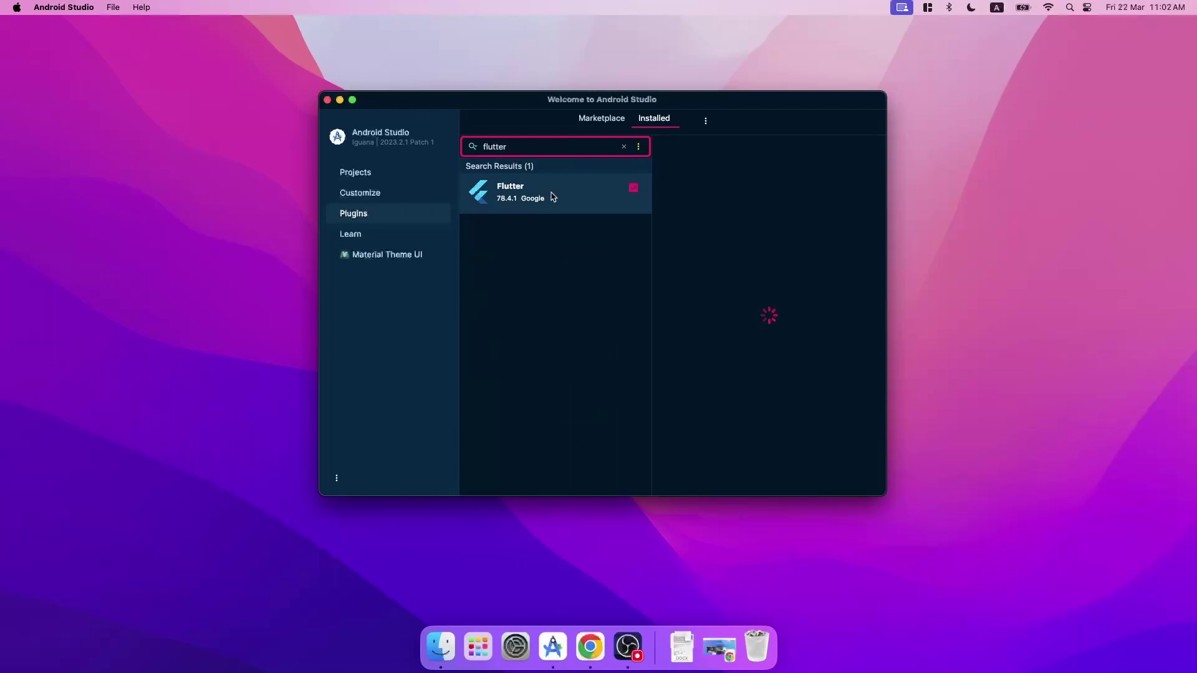
{"action": "left_click", "coordinate": [623, 148]}
{"action": "left_click", "coordinate": [509, 232]}
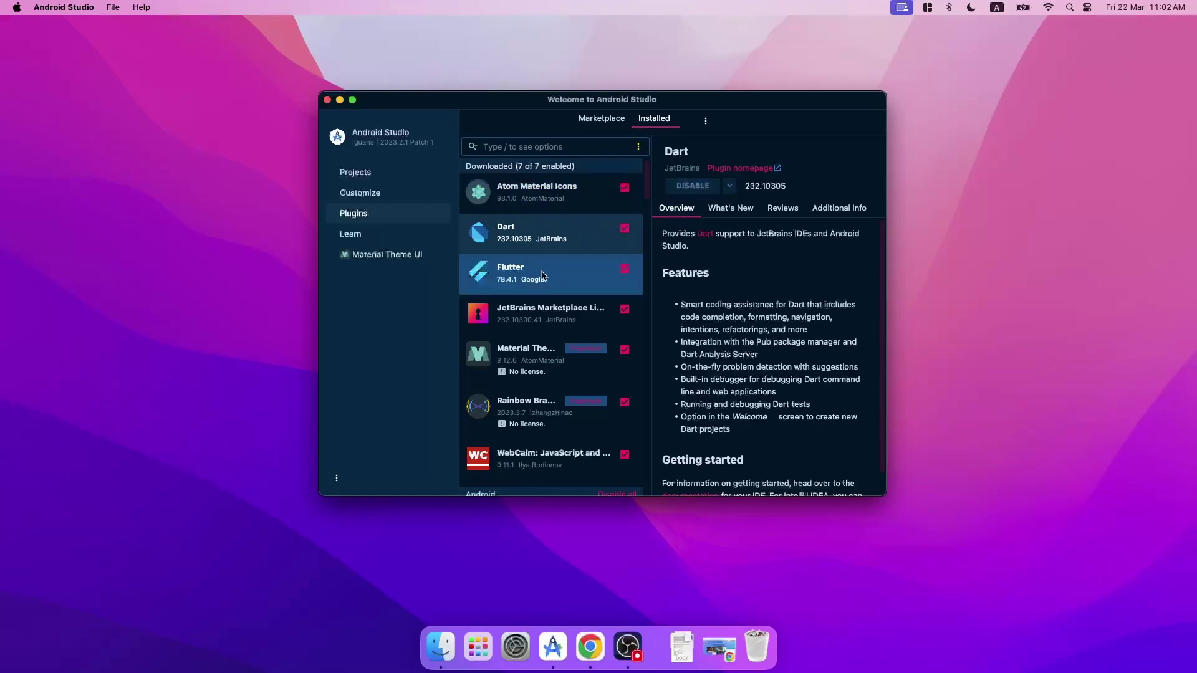
{"action": "left_click", "coordinate": [360, 171]}
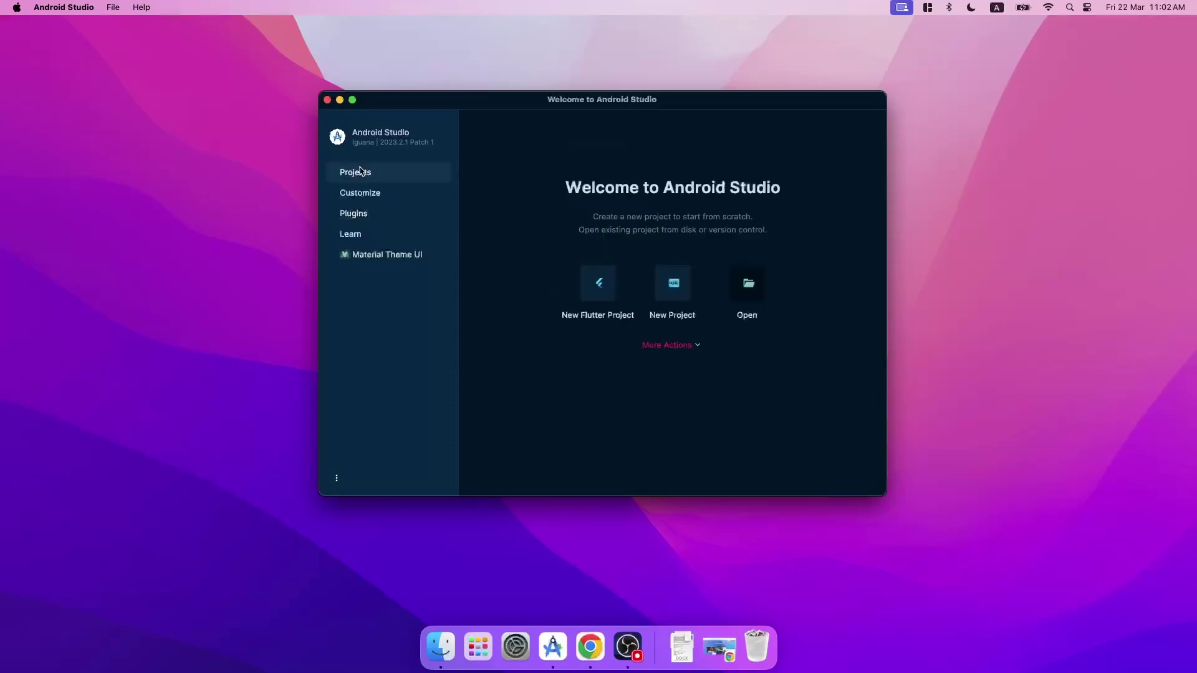
Start a new Flutter project with the Flutter generator and accept the preset Flutter SDK path
{"action": "left_click", "coordinate": [600, 284]}
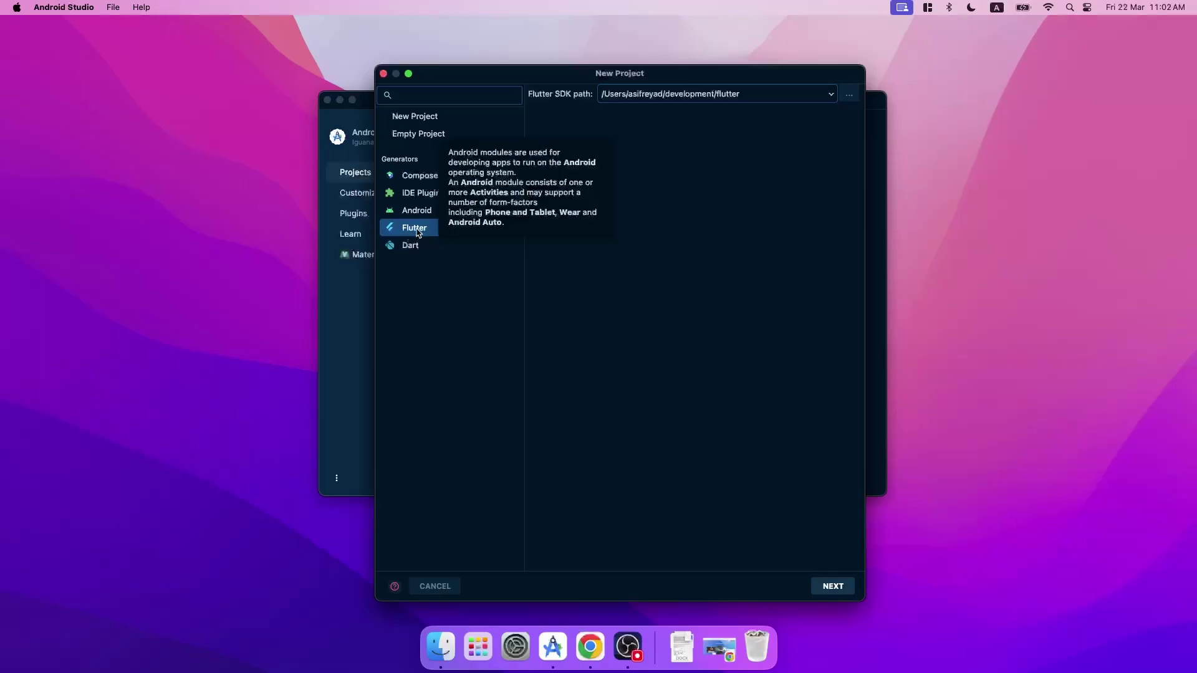
{"action": "mouse_move", "coordinate": [525, 94]}
{"action": "left_mouse_down"}
{"action": "mouse_move", "coordinate": [550, 94]}
{"action": "mouse_move", "coordinate": [524, 94]}
{"action": "left_mouse_up"}
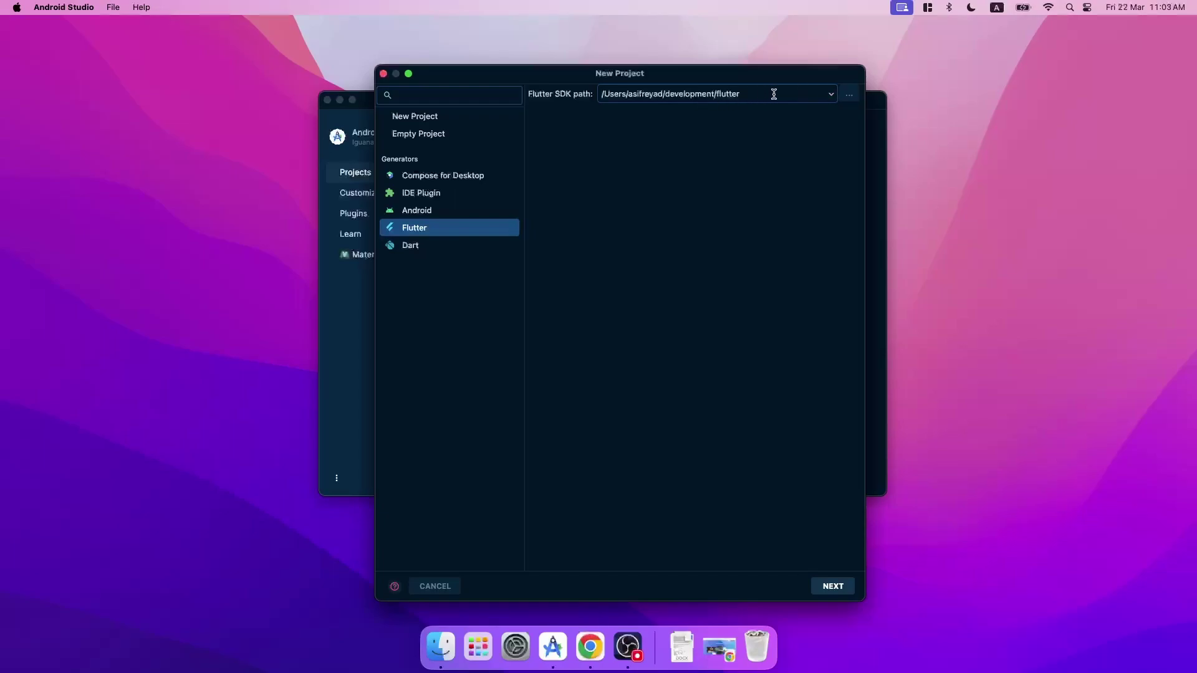
{"action": "left_click", "coordinate": [832, 586]}
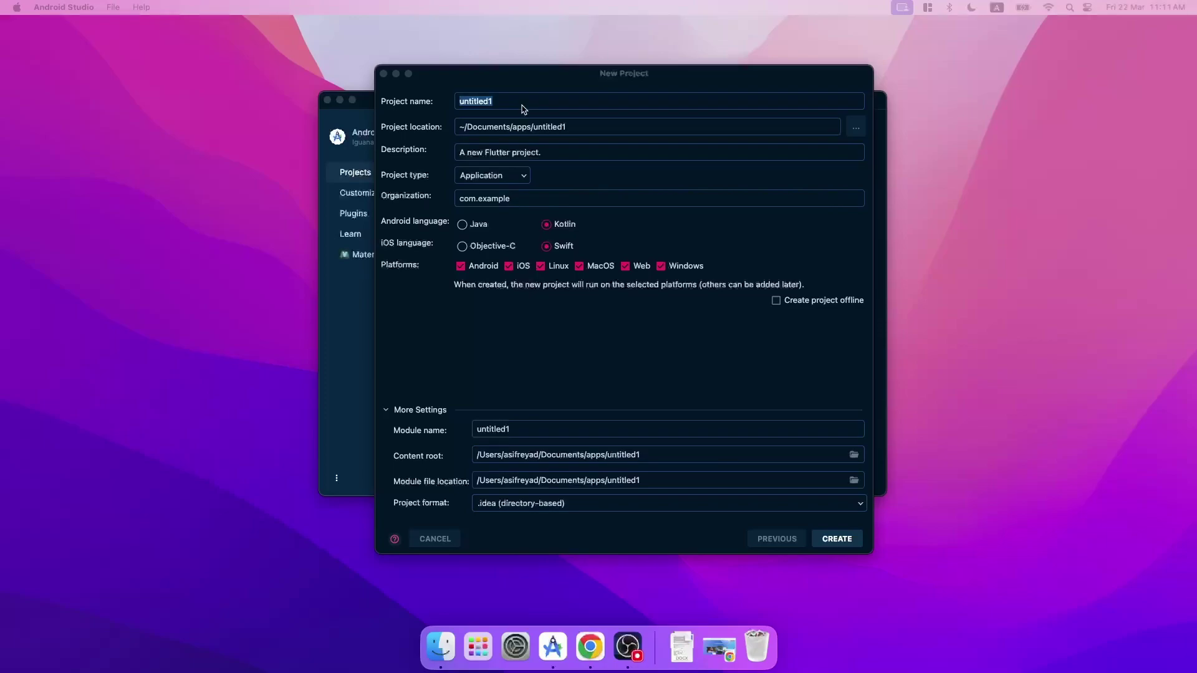
Name the new project team_wbc
{"action": "type", "text": "team"}
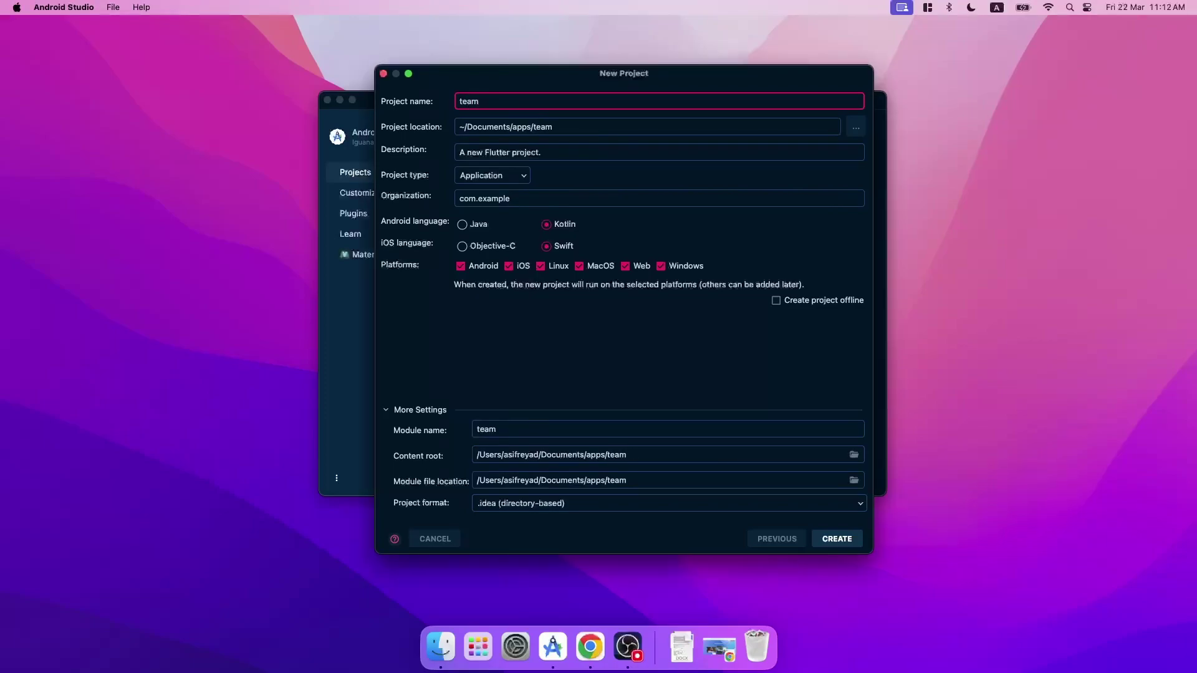
{"action": "type", "text": "_wbc"}
{"action": "left_click_drag", "start_coordinate": [477, 101], "coordinate": [485, 101]}
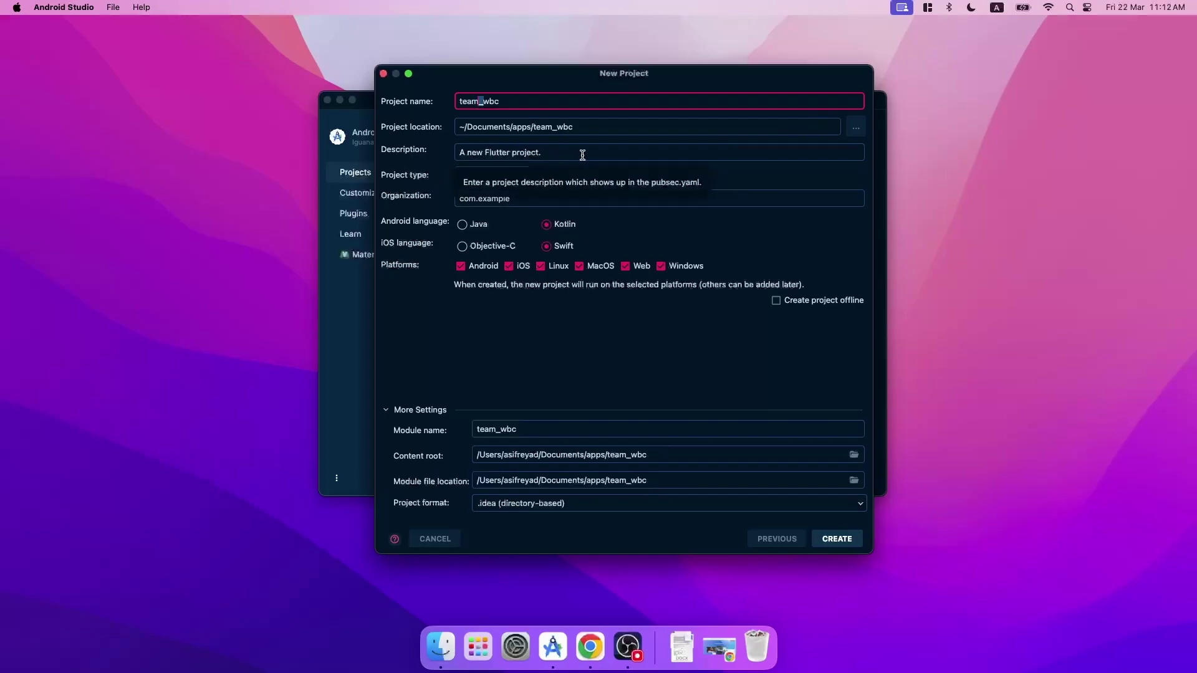
Set the project description to "Wellbeinb clinic team" and the organization to com.sofolit
{"action": "left_click_drag", "start_coordinate": [580, 155], "coordinate": [450, 155]}
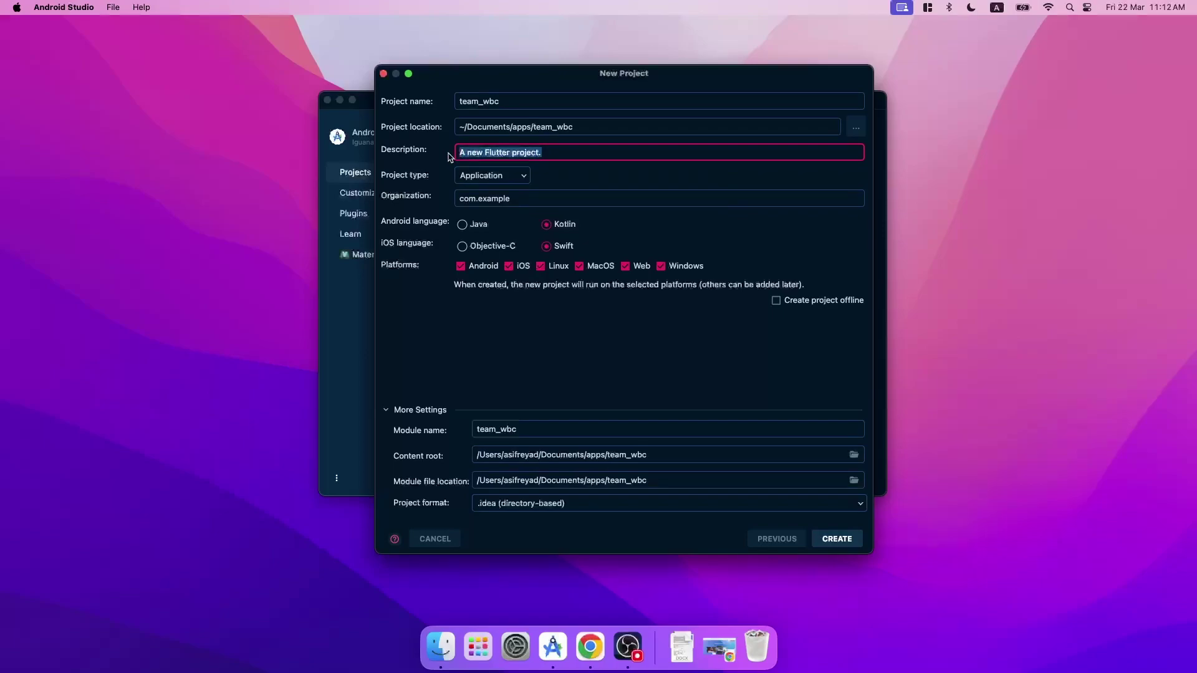
{"action": "type", "text": "Wellbeinb clinic team"}
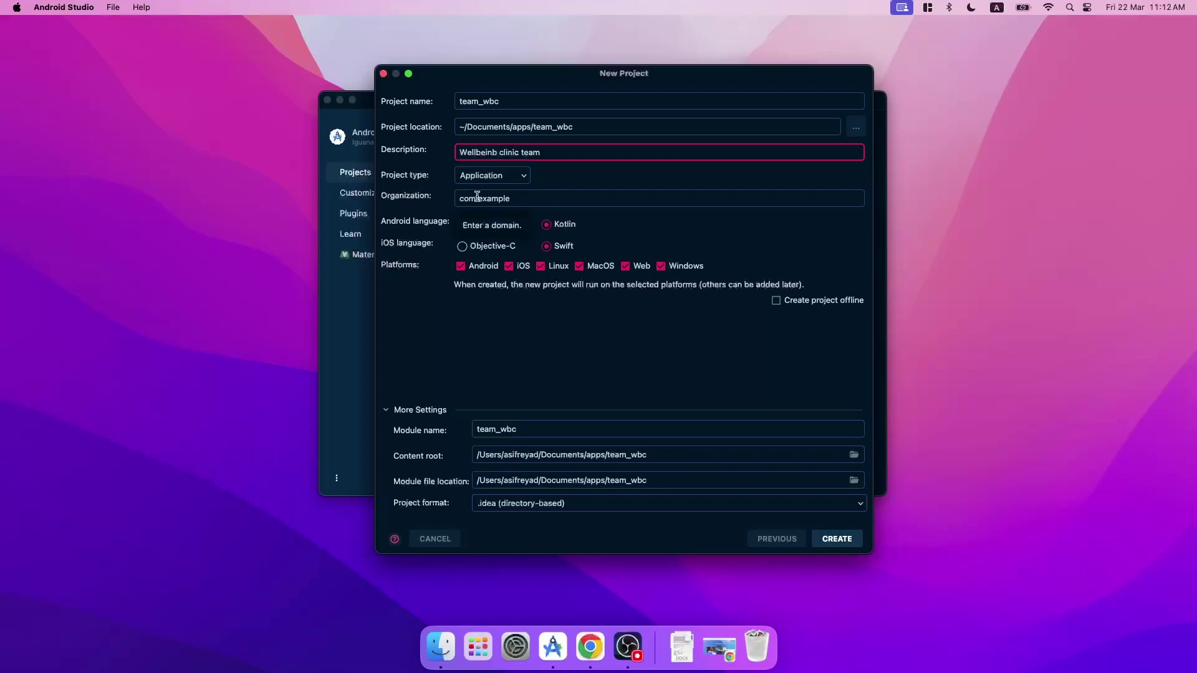
{"action": "left_click_drag", "start_coordinate": [478, 198], "coordinate": [521, 204]}
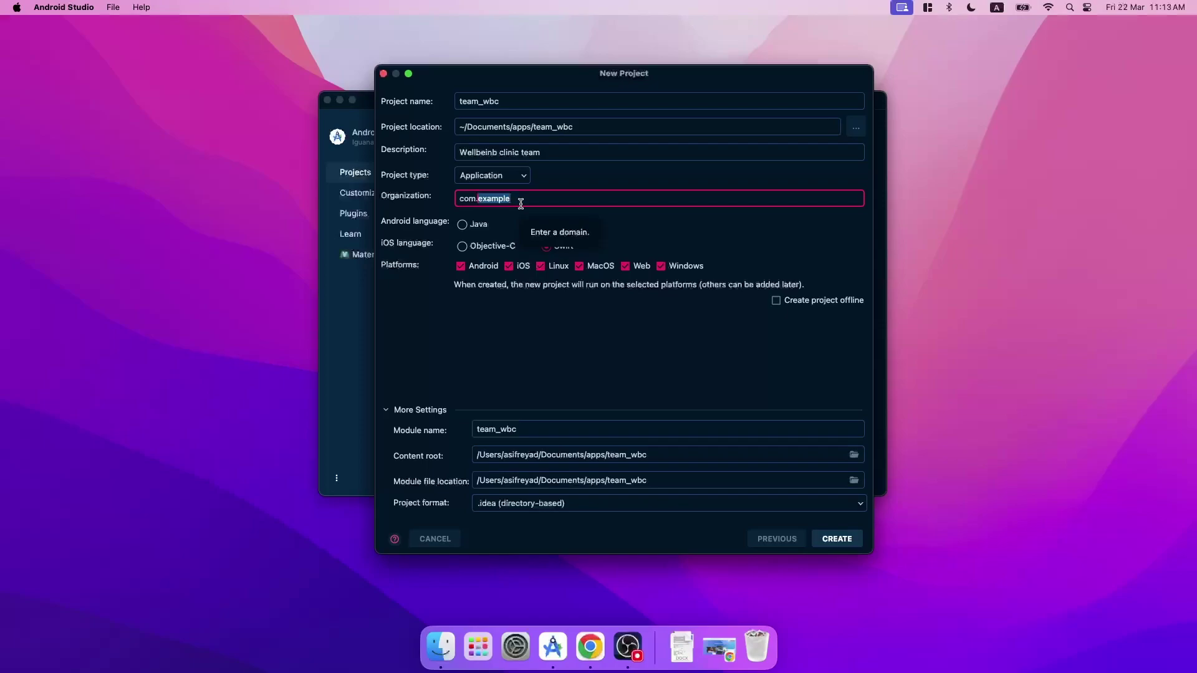
{"action": "type", "text": "sofolit"}
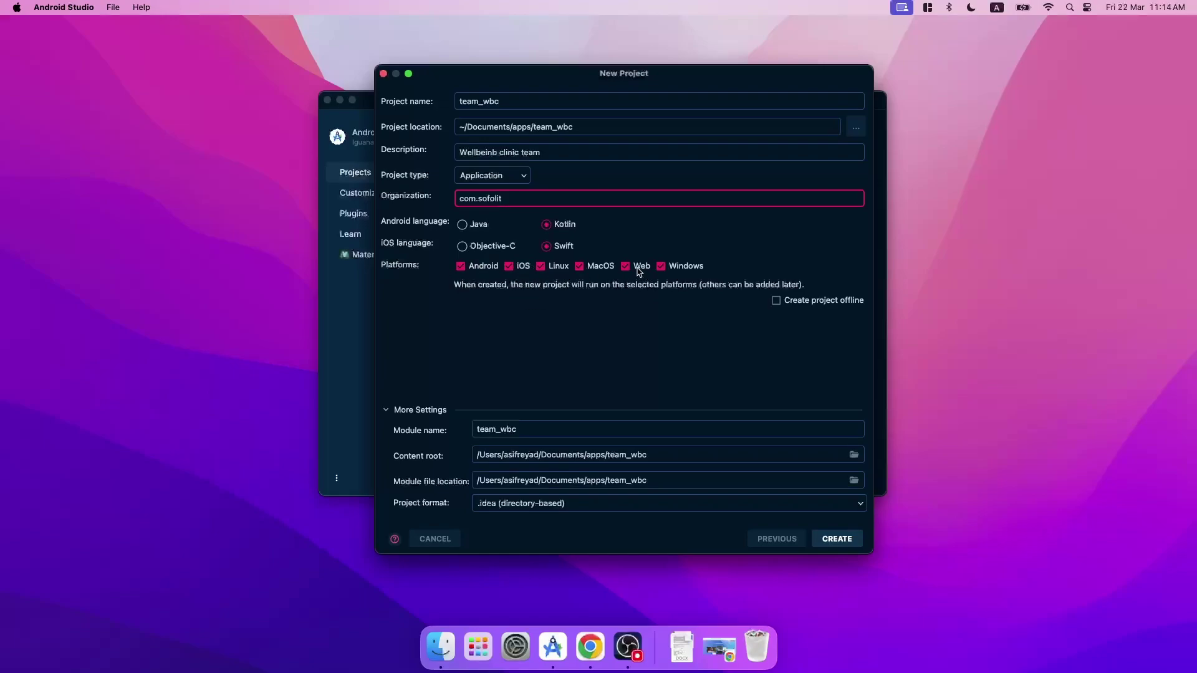
Exclude the MacOS, Linux and Windows platforms and create the project
{"action": "left_click", "coordinate": [581, 266]}
{"action": "left_click", "coordinate": [542, 267]}
{"action": "left_click", "coordinate": [664, 266]}
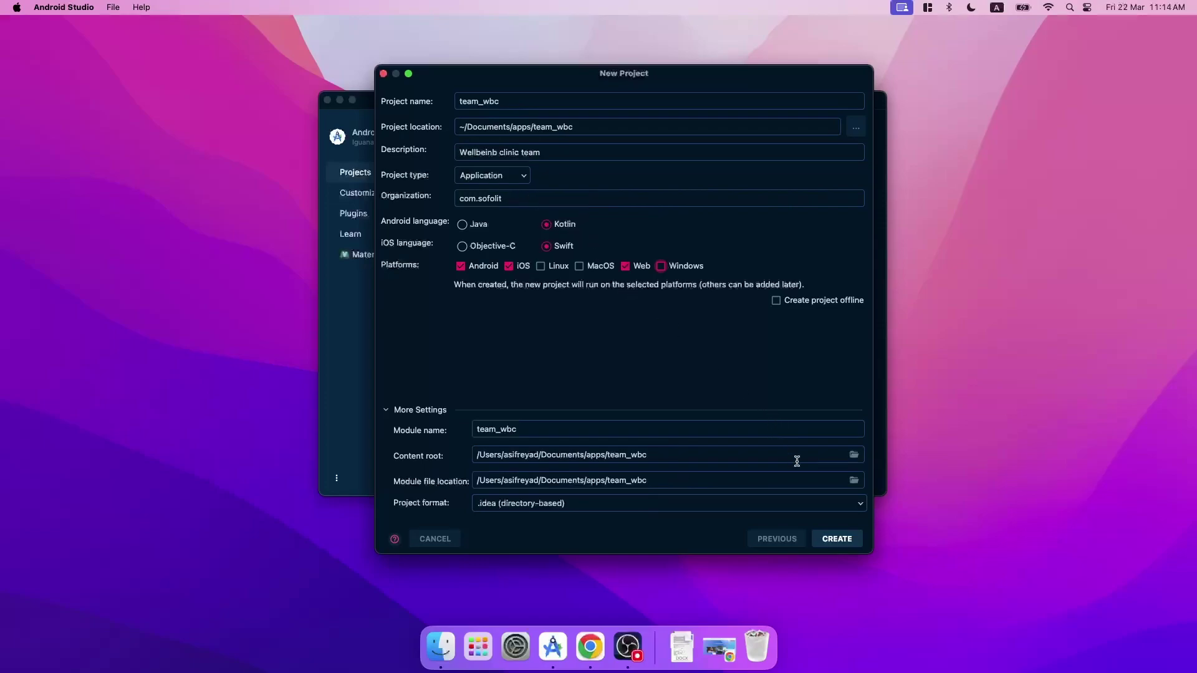
{"action": "left_click", "coordinate": [837, 540]}
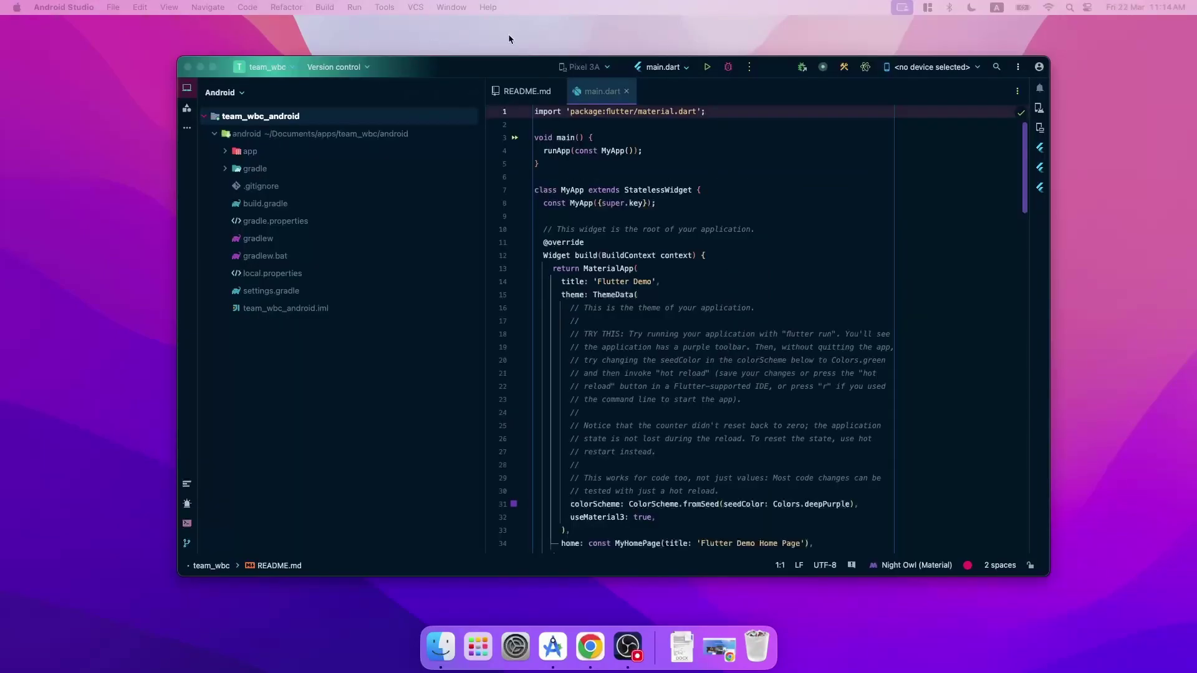
Expand the team_wbc project window to full screen
{"action": "left_click_drag", "start_coordinate": [514, 71], "coordinate": [505, 69]}
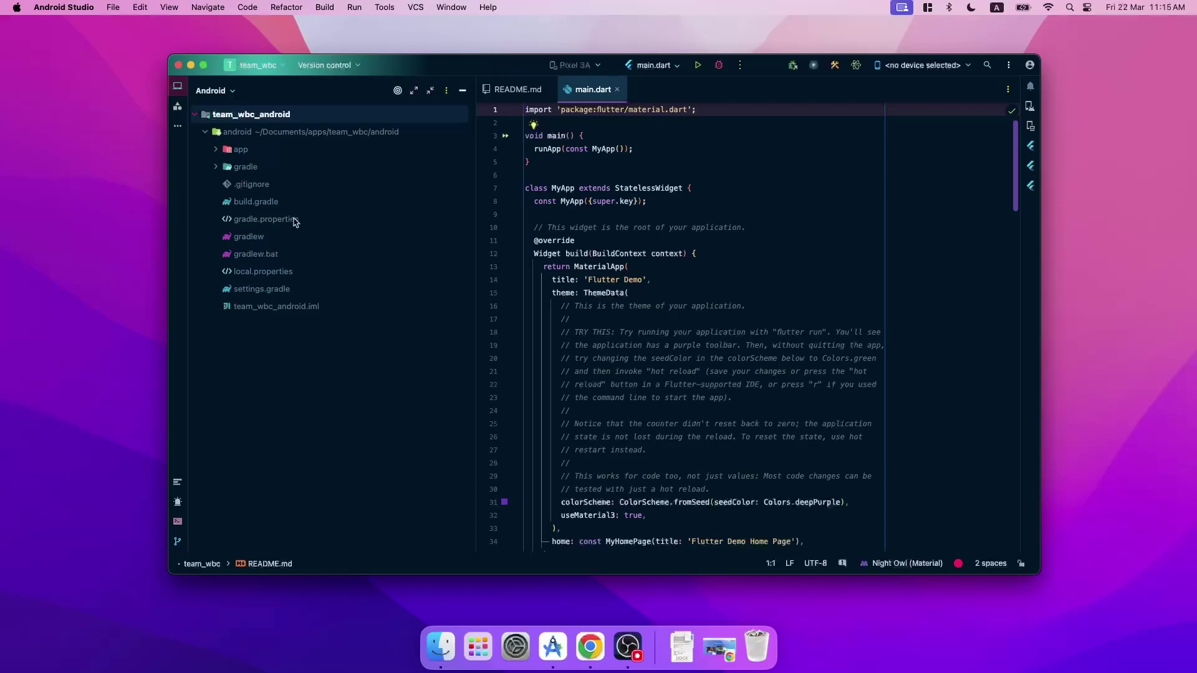
{"action": "left_click", "coordinate": [204, 65]}
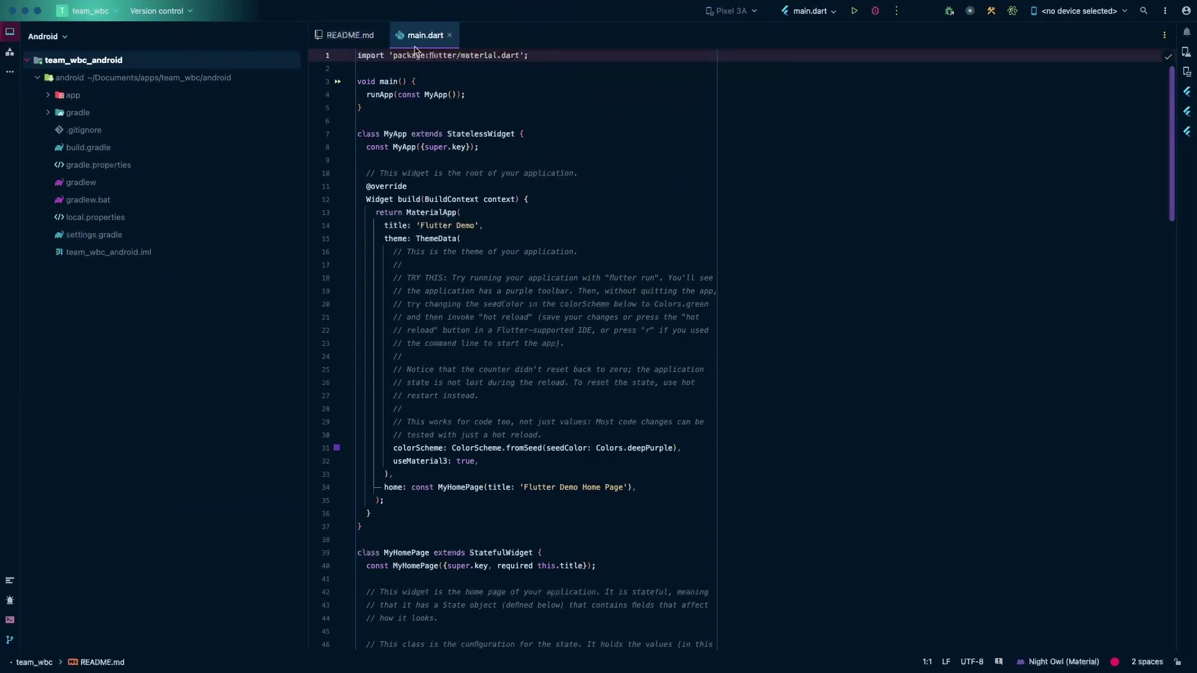
Examine the generated README.md text and the default code in main.dart
{"action": "left_click", "coordinate": [344, 37]}
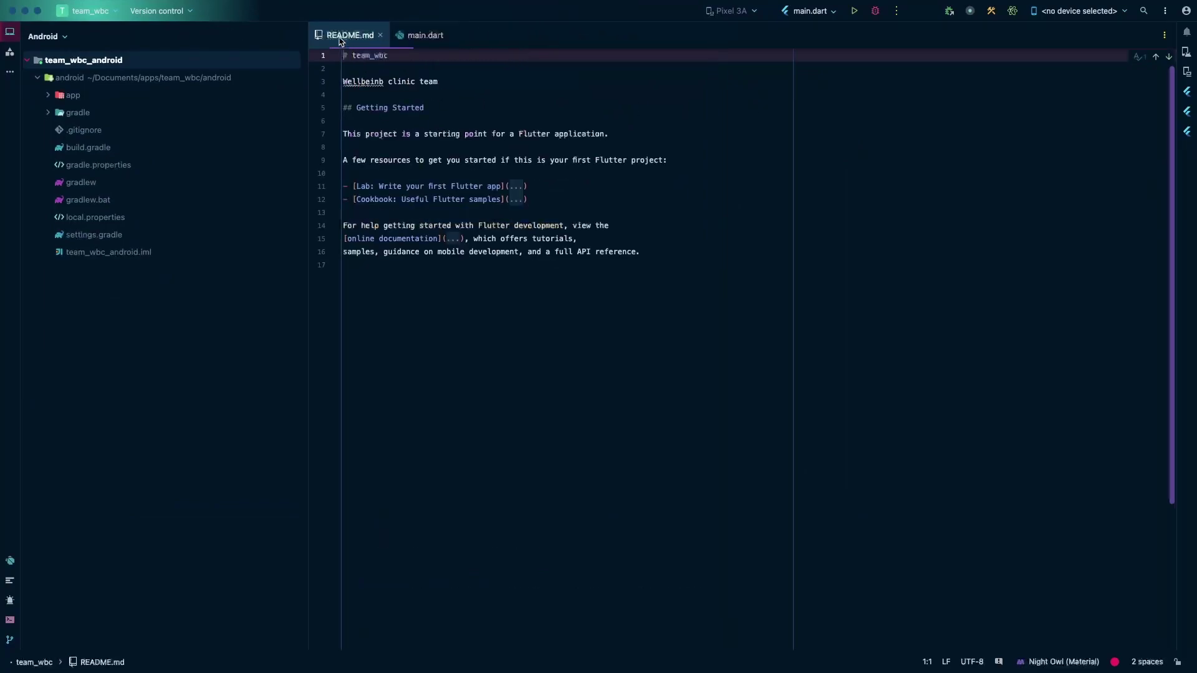
{"action": "left_click", "coordinate": [422, 37]}
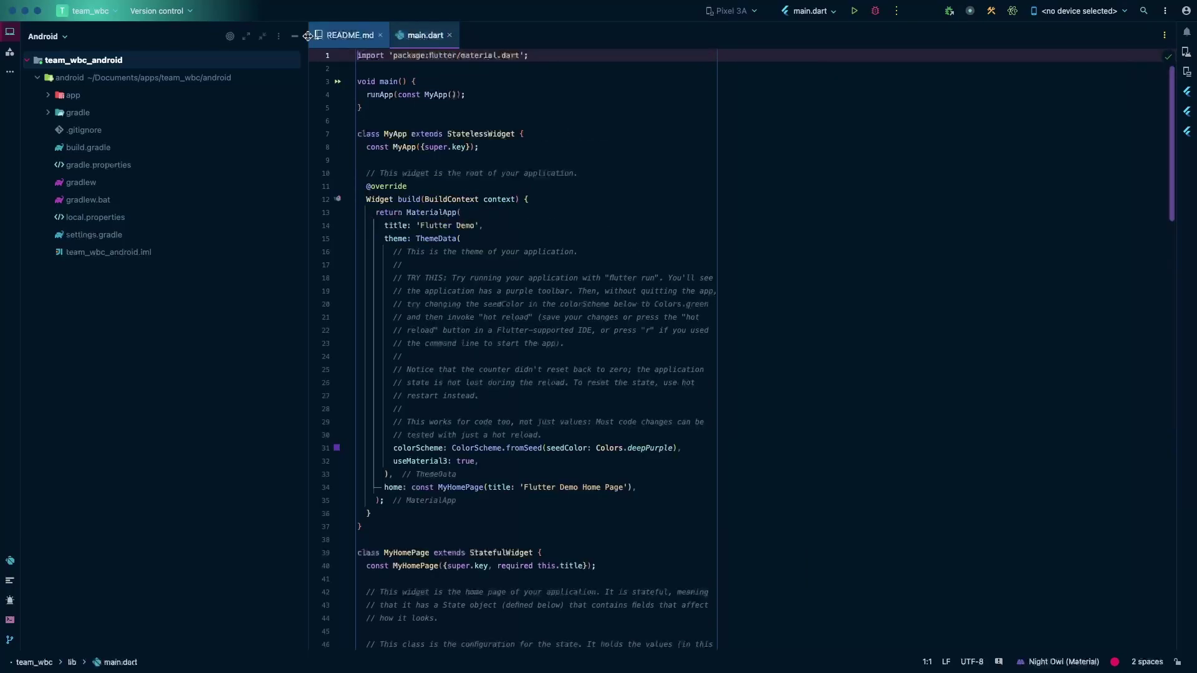
{"action": "left_click", "coordinate": [348, 36]}
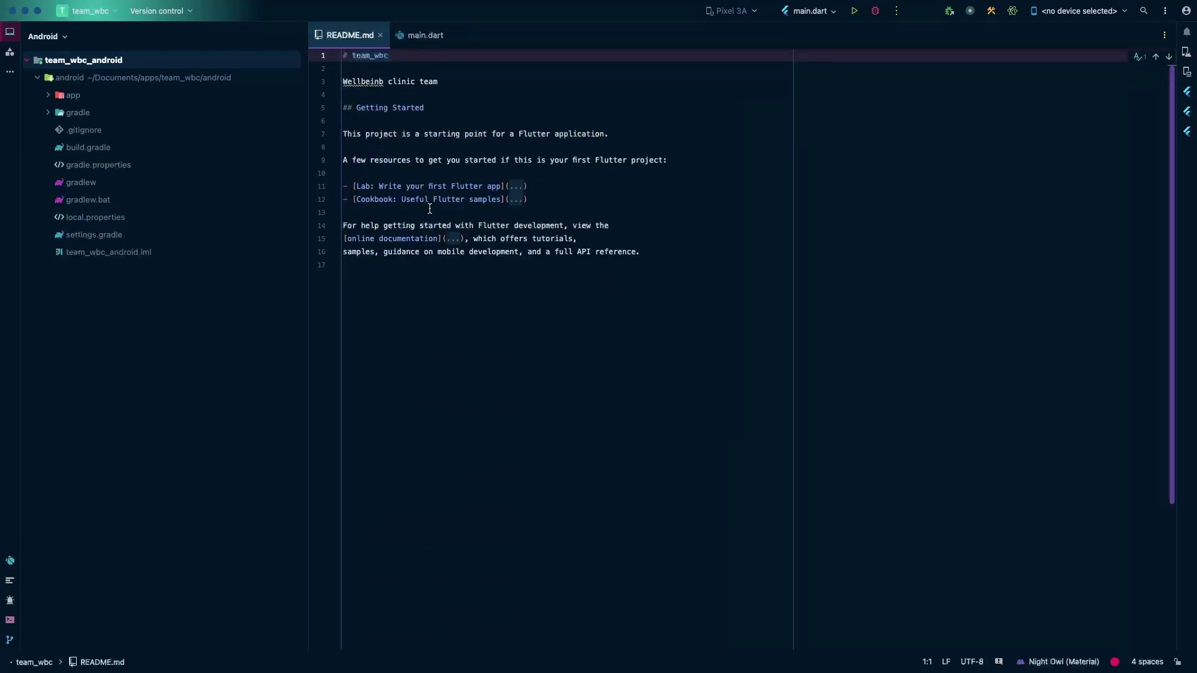
{"action": "left_click_drag", "start_coordinate": [721, 256], "coordinate": [329, 59]}
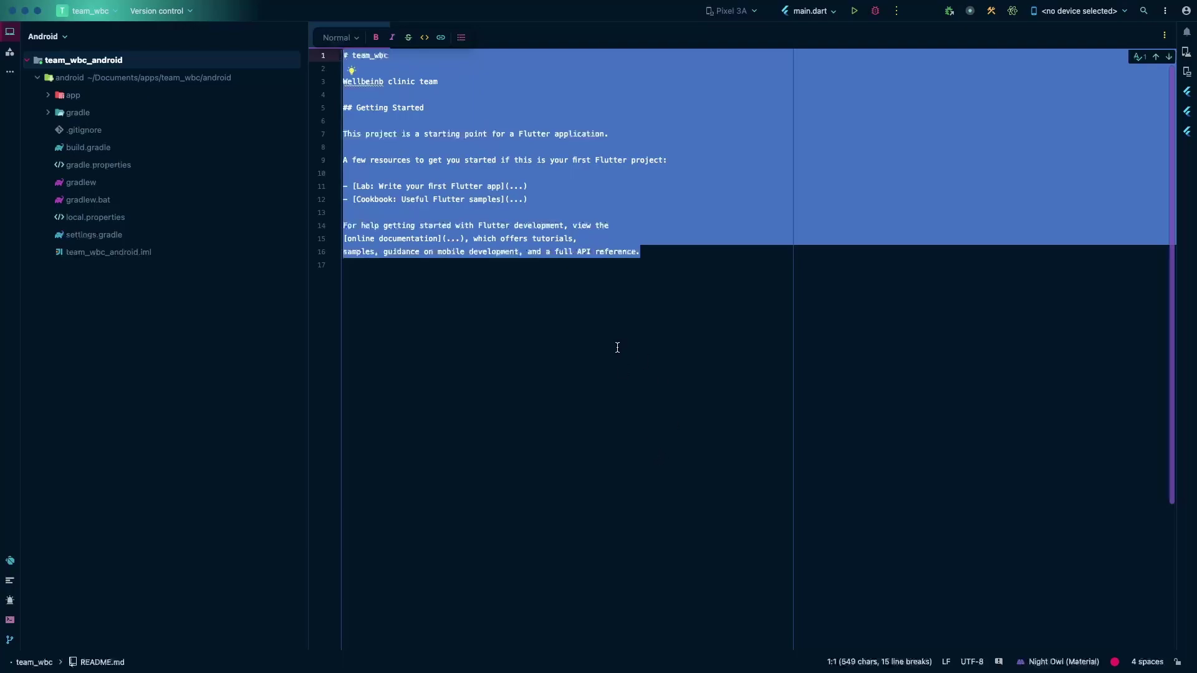
{"action": "left_click", "coordinate": [605, 328]}
{"action": "left_click", "coordinate": [422, 37]}
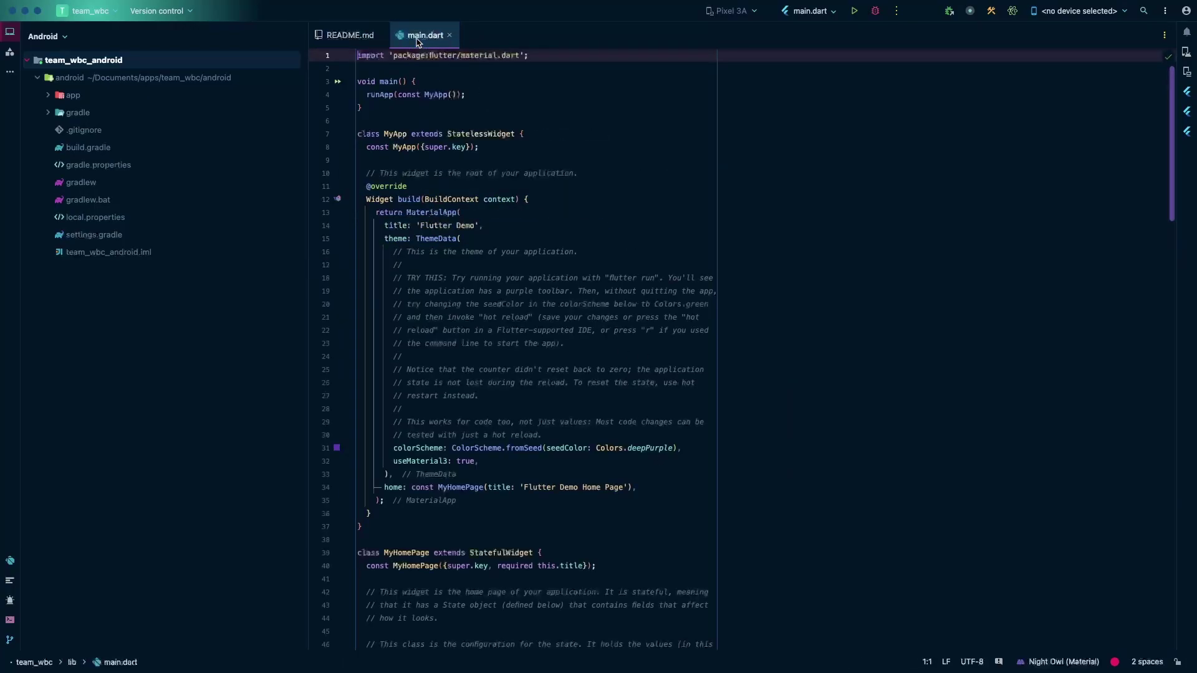
{"action": "scroll", "coordinate": [437, 274], "scroll_direction": "down", "scroll_amount": 10}
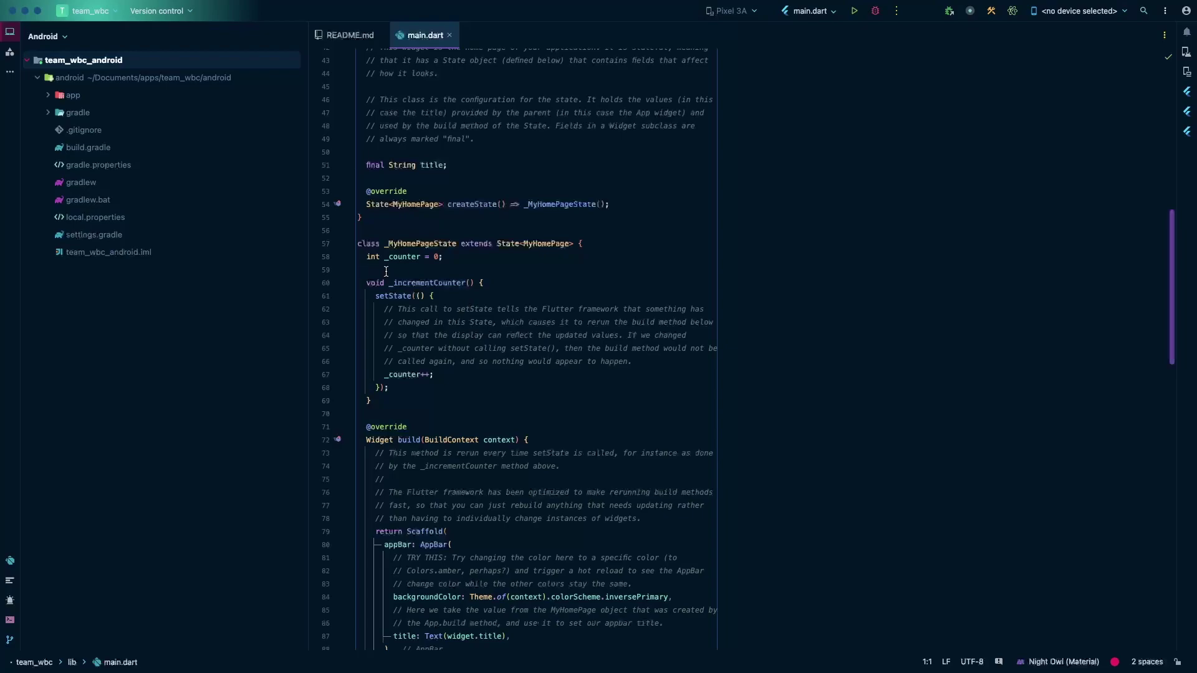
{"action": "scroll", "coordinate": [474, 309], "scroll_direction": "down", "scroll_amount": 5}
{"action": "scroll", "coordinate": [503, 309], "scroll_direction": "up", "scroll_amount": 3}
{"action": "scroll", "coordinate": [503, 310], "scroll_direction": "up", "scroll_amount": 5}
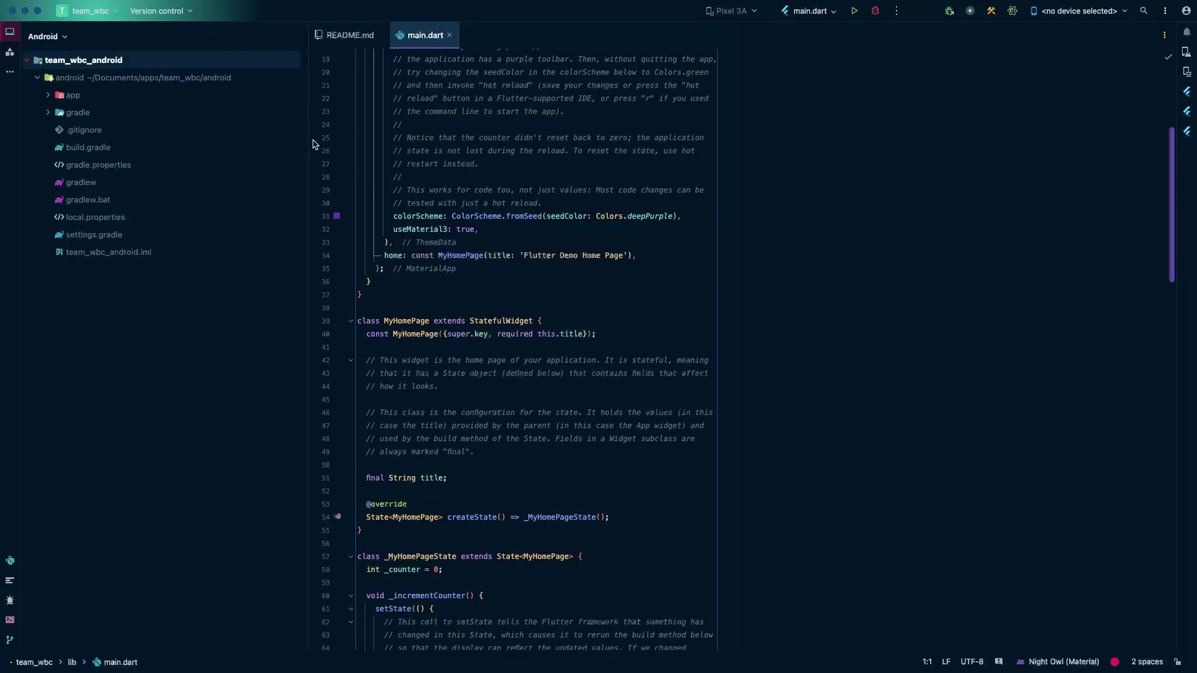
Narrow the project tree to give the code editor more width and open the Device Manager
{"action": "left_click_drag", "start_coordinate": [310, 144], "coordinate": [229, 133]}
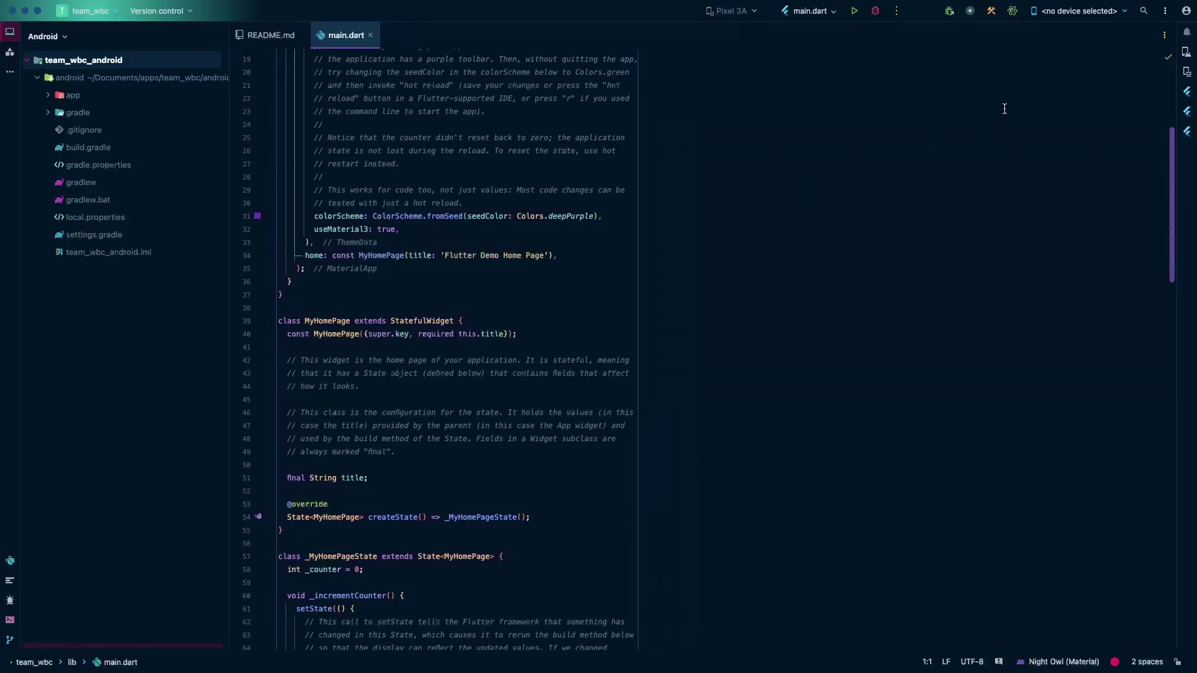
{"action": "mouse_move", "coordinate": [521, 223]}
{"action": "left_click", "coordinate": [1185, 53]}
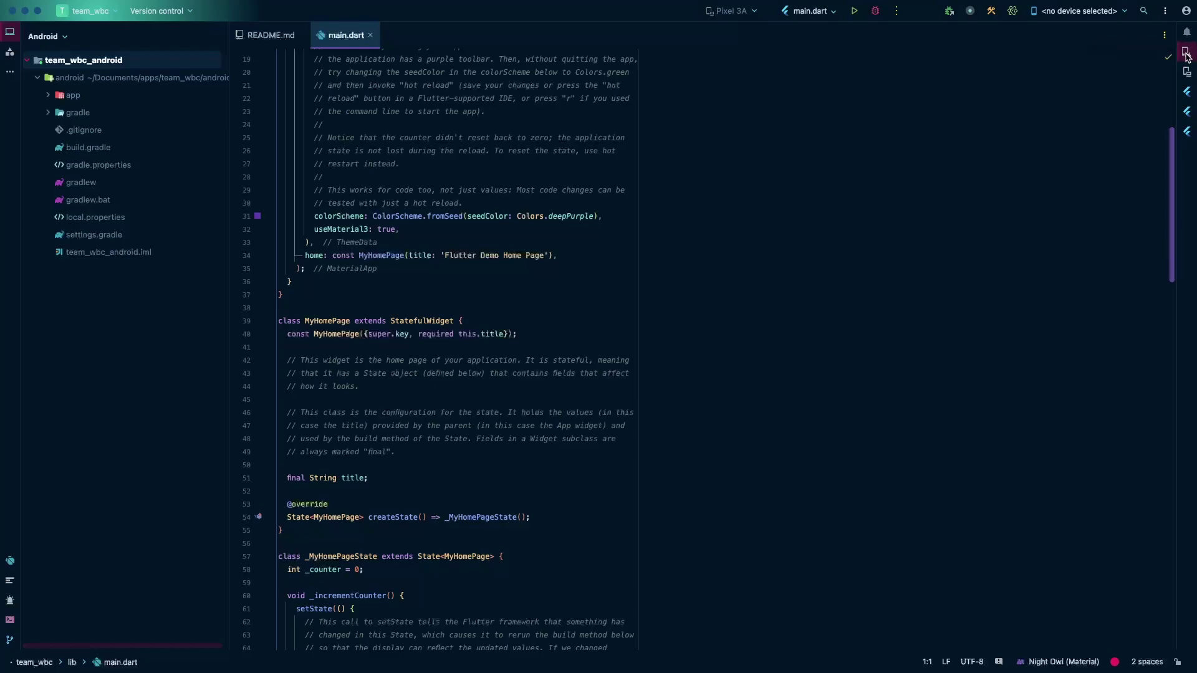